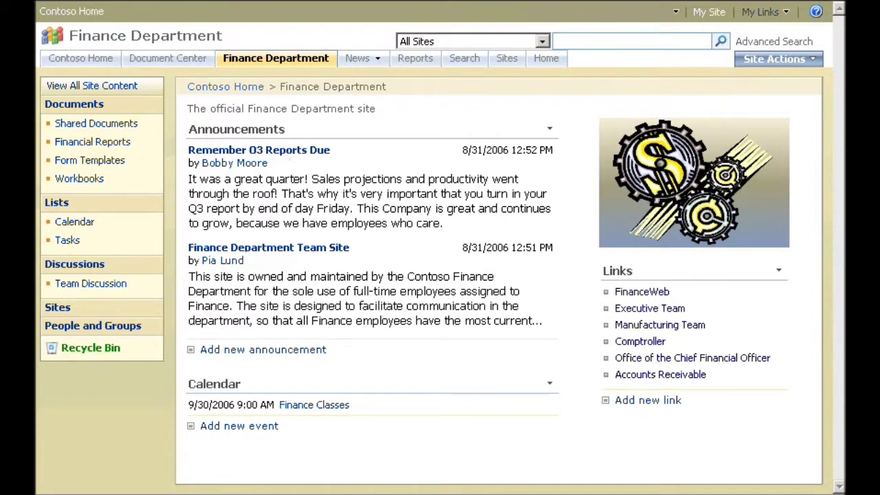
# Open the Finance Department site's Workbooks library
pyautogui.click(93, 179)
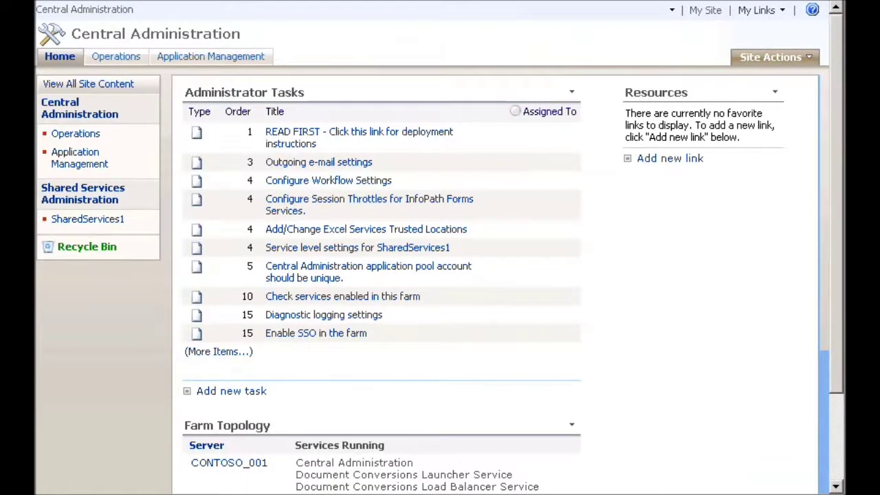
# Go to SharedServices1 (Default) administration and its Excel Services trusted file locations list
pyautogui.click(200, 58)
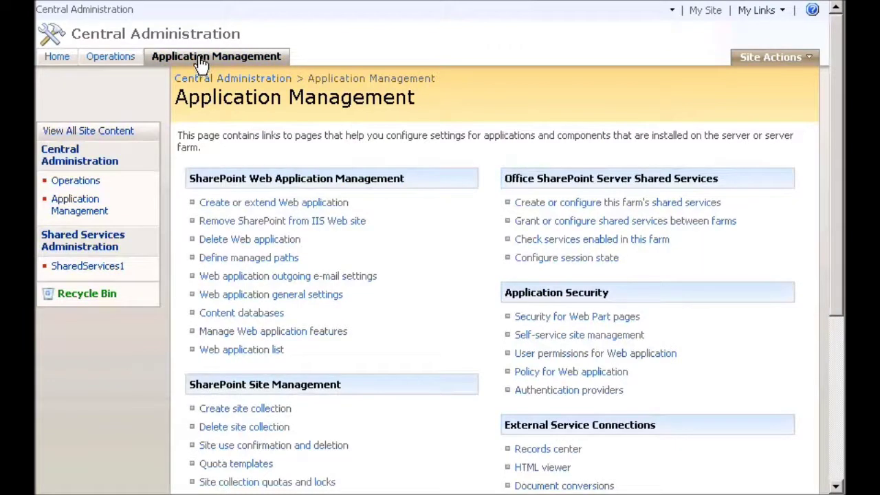
pyautogui.click(696, 203)
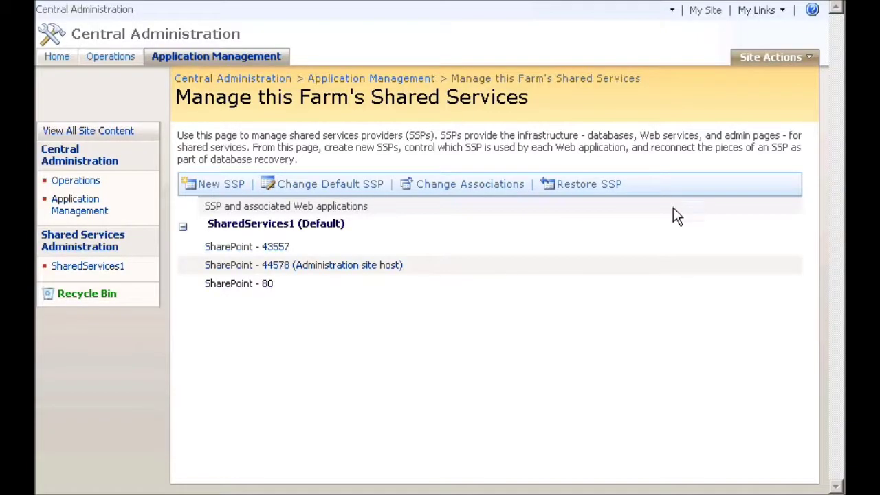
pyautogui.moveTo(324, 229)
pyautogui.click(325, 233)
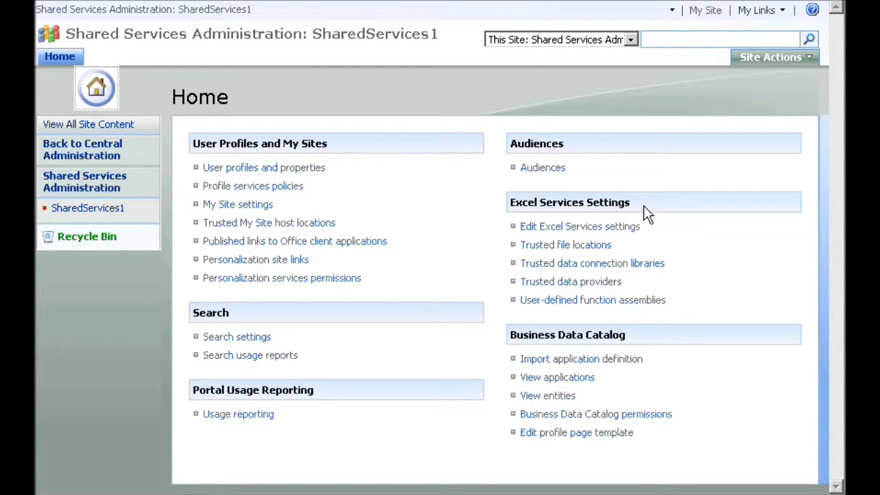
pyautogui.click(598, 245)
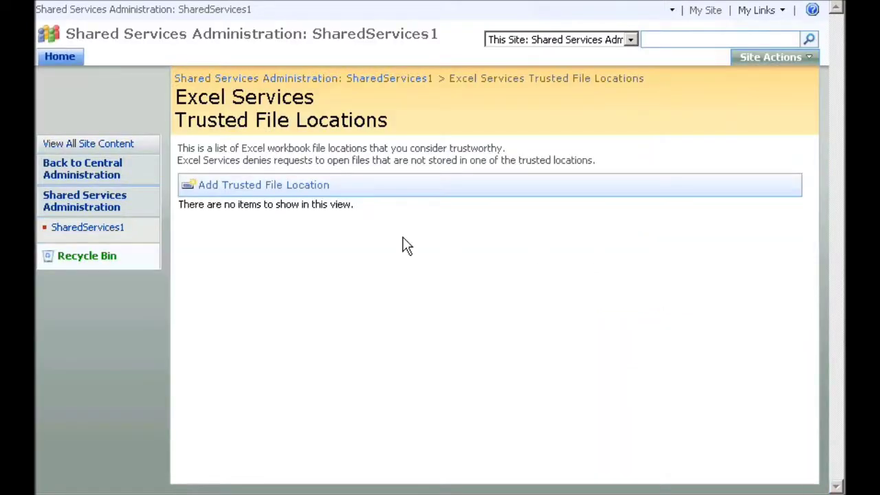
pyautogui.click(298, 187)
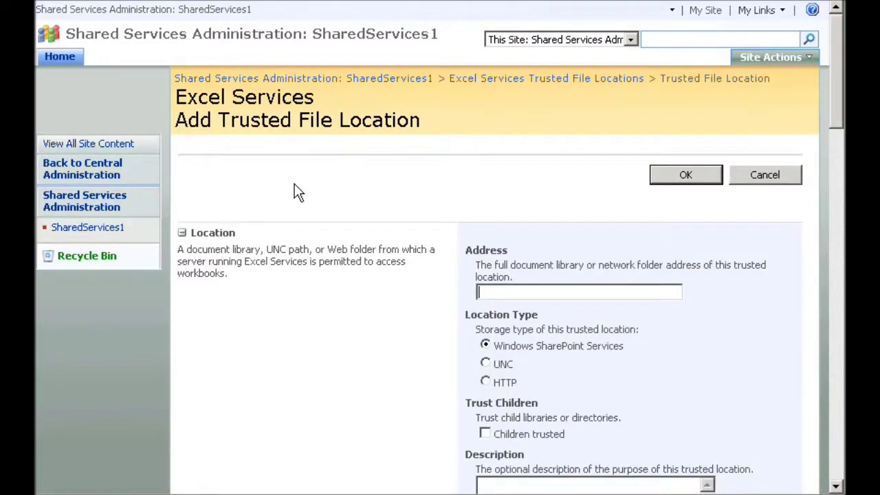
pyautogui.write('http://contososite/finance/Workbooks')
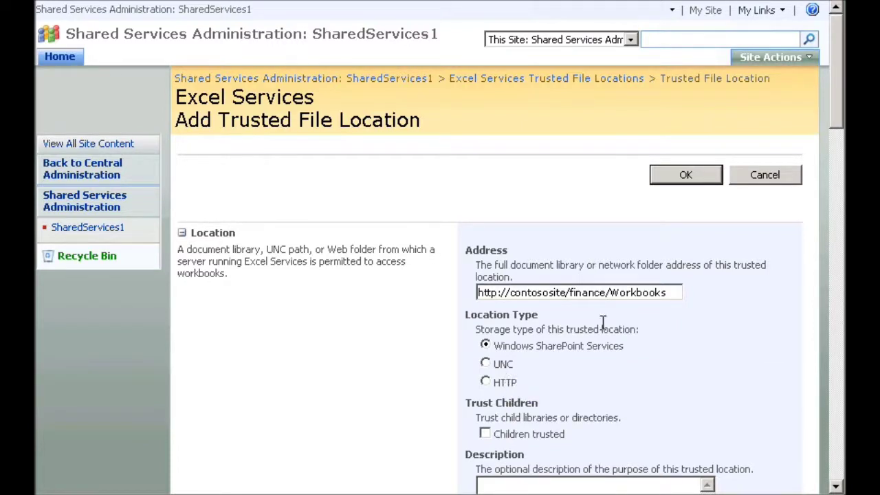
pyautogui.moveTo(838, 109); pyautogui.dragTo(834, 358)
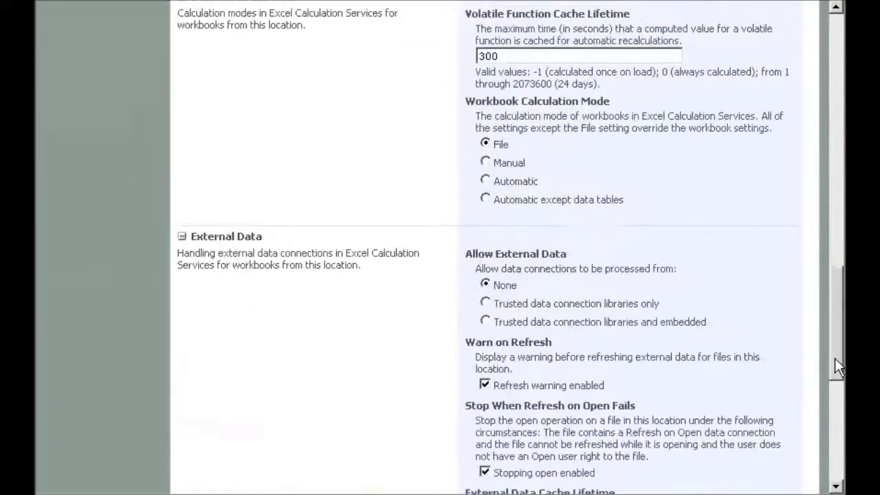
pyautogui.click(486, 303)
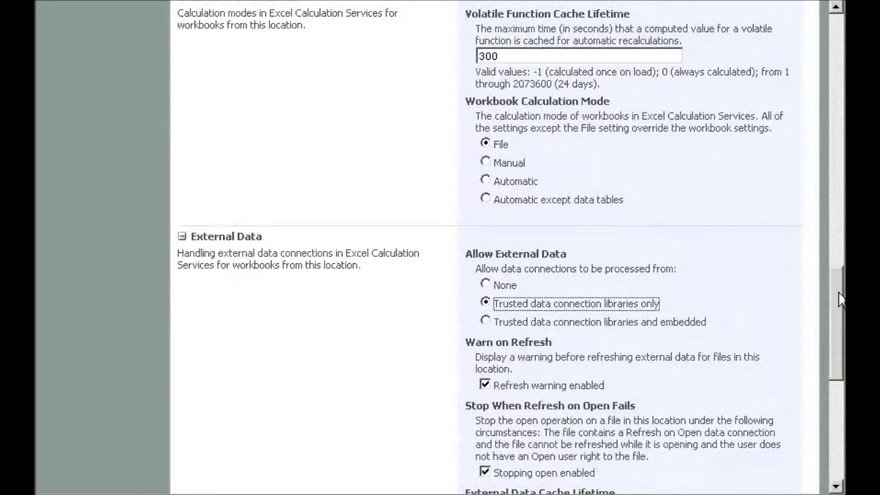
pyautogui.moveTo(841, 299); pyautogui.dragTo(841, 402)
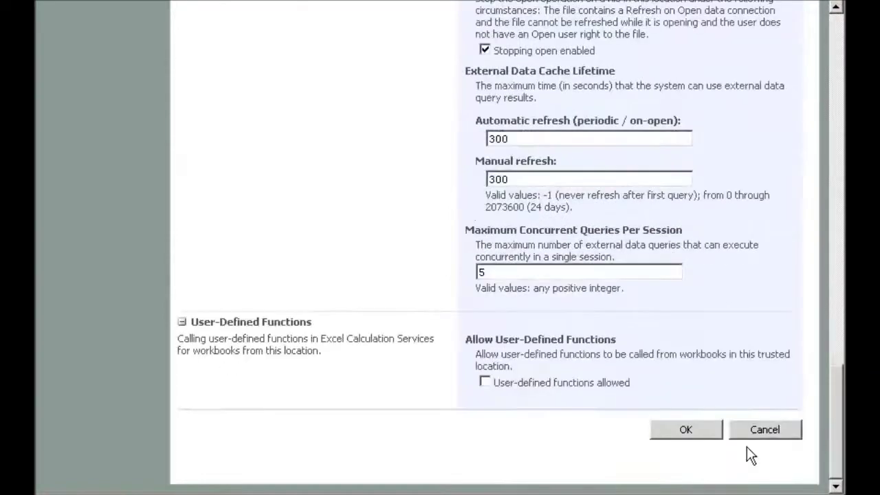
pyautogui.click(680, 429)
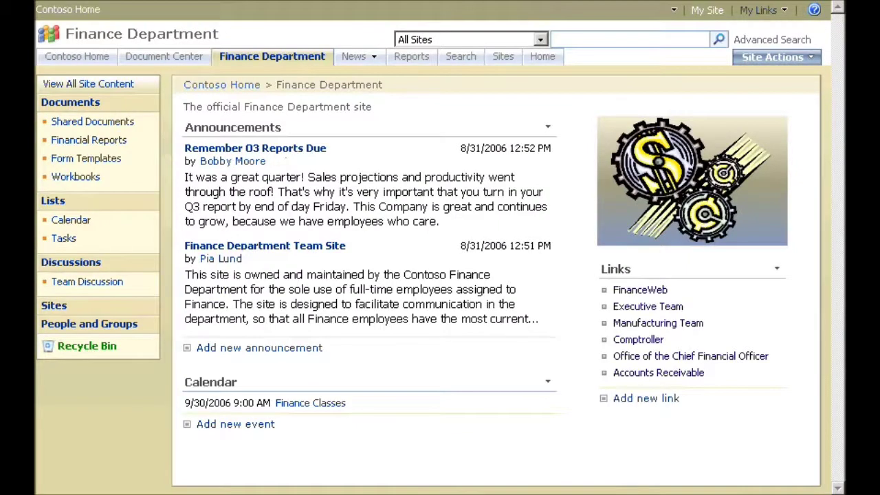
# Create the 'Finance DCL' data connection library using the Microsoft Office Excel spreadsheet template
pyautogui.click(809, 58)
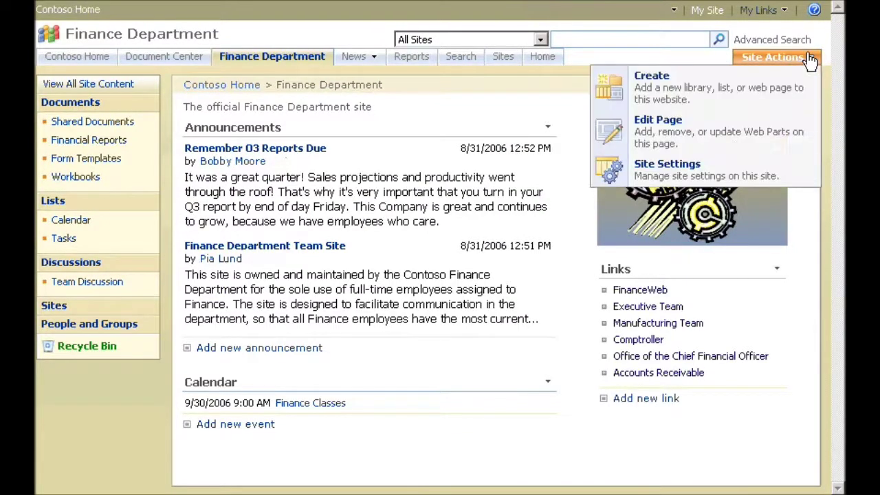
pyautogui.click(691, 100)
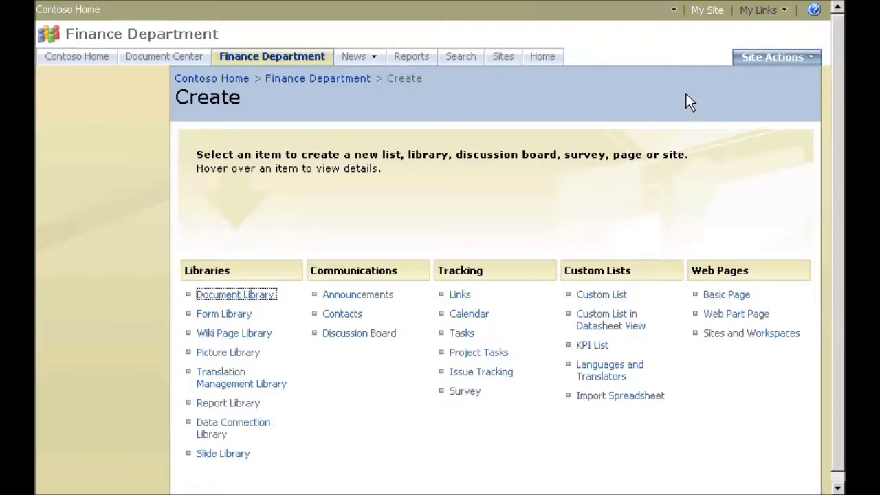
pyautogui.moveTo(247, 431)
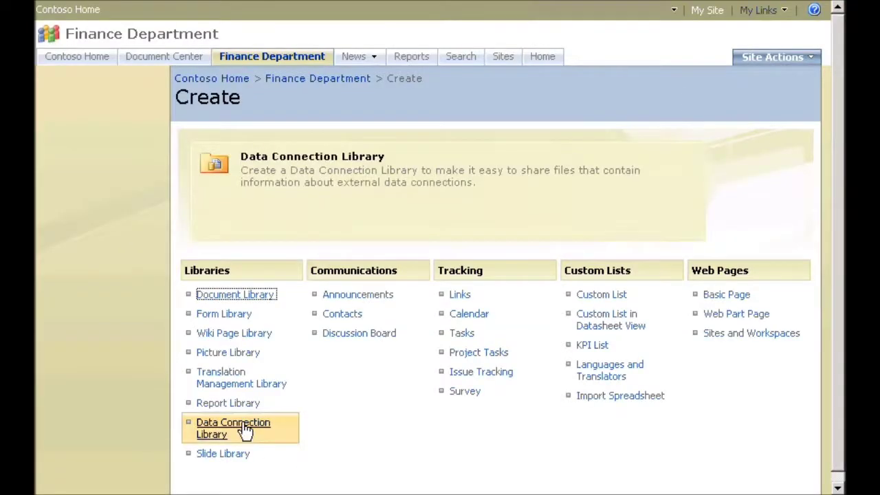
pyautogui.click(247, 432)
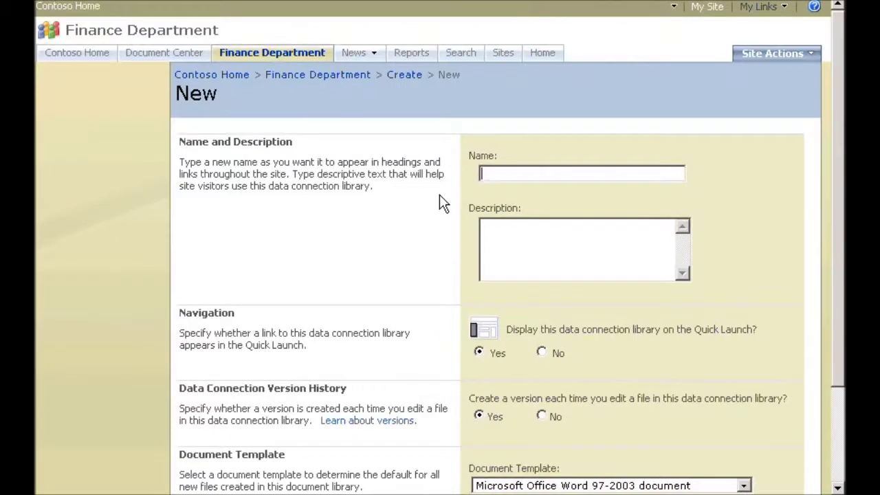
pyautogui.write('Finance DCL')
pyautogui.scroll(-3, 834, 275)
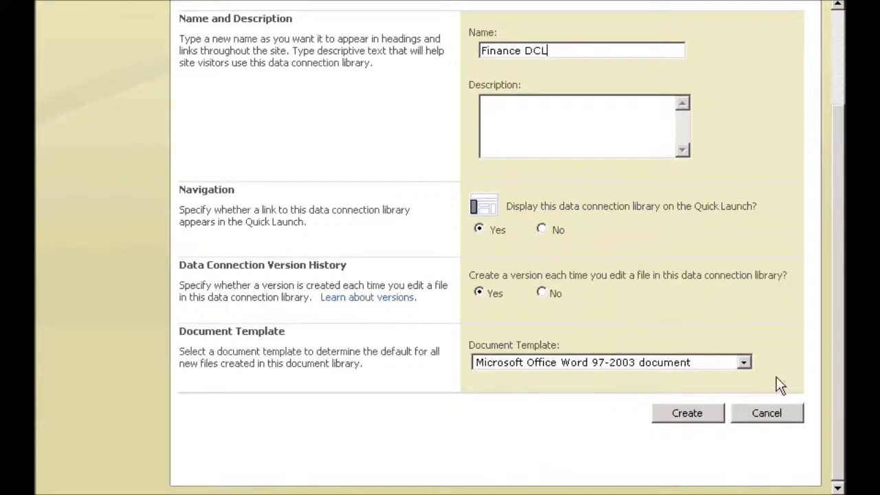
pyautogui.click(744, 363)
pyautogui.click(654, 438)
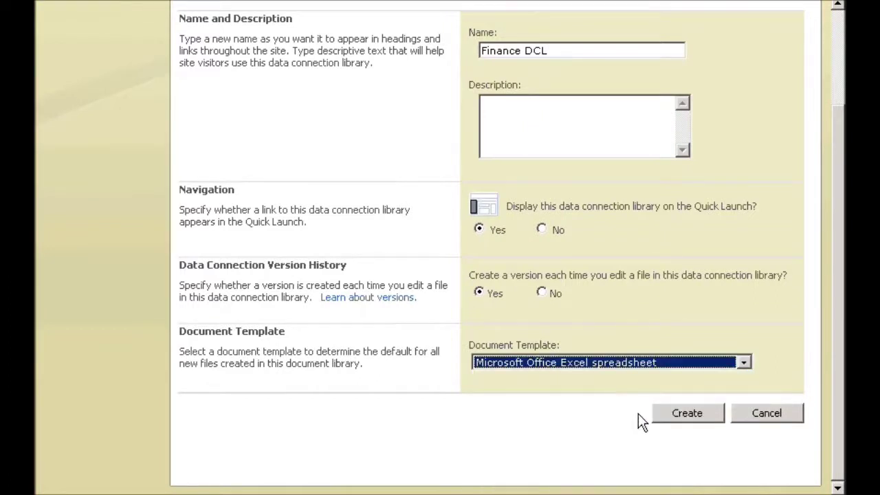
pyautogui.click(680, 414)
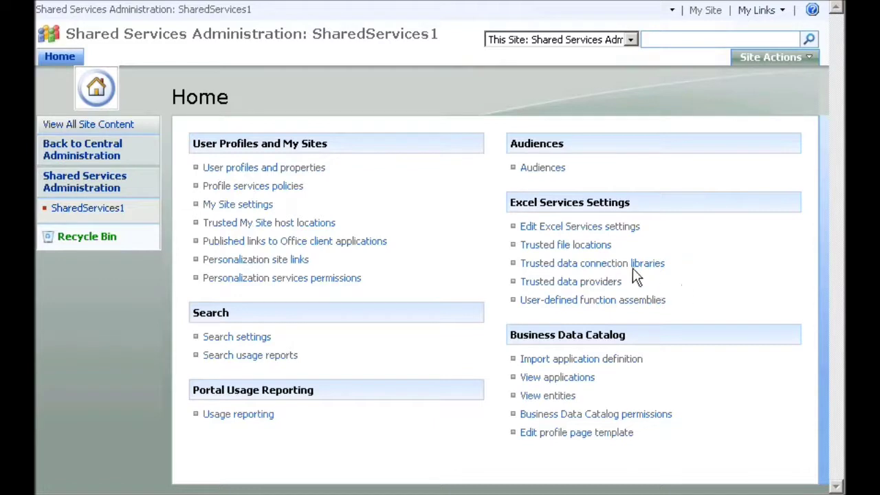
pyautogui.click(635, 264)
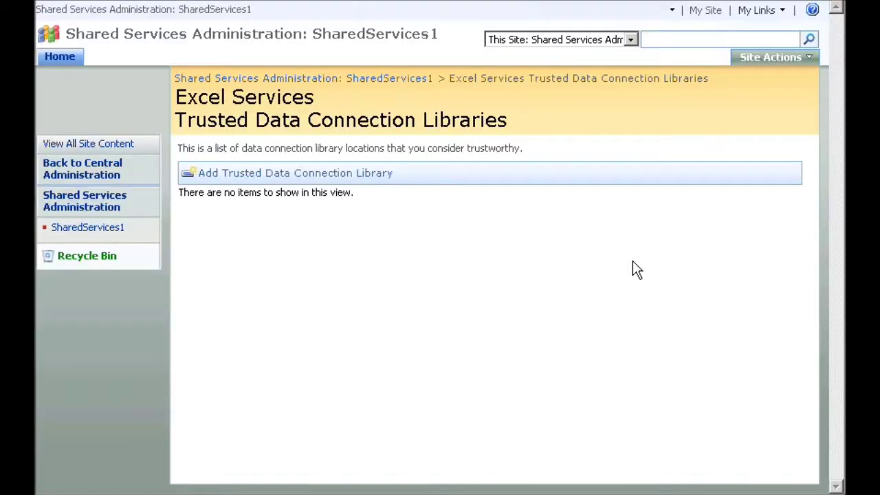
pyautogui.click(350, 182)
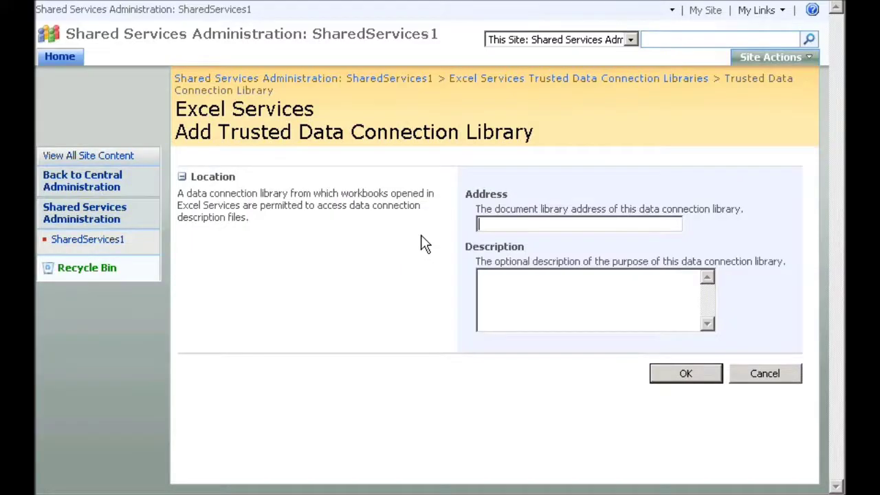
pyautogui.hotkey('ctrl', 'v')
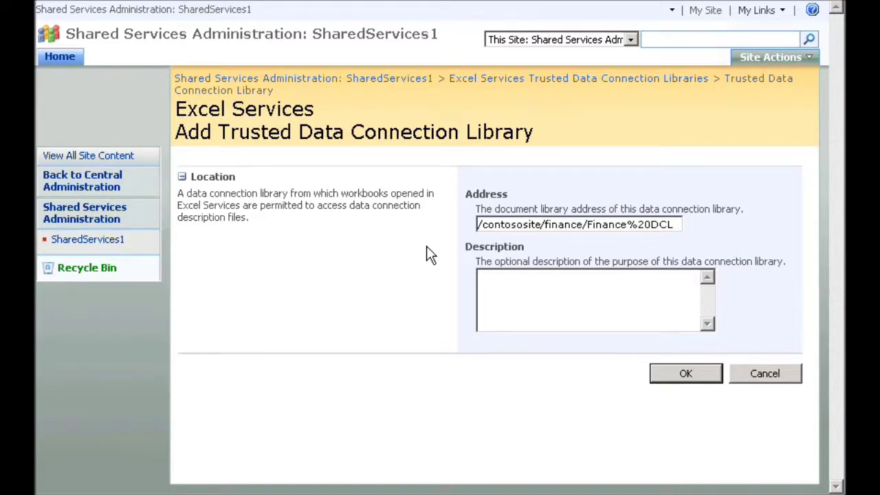
pyautogui.click(680, 375)
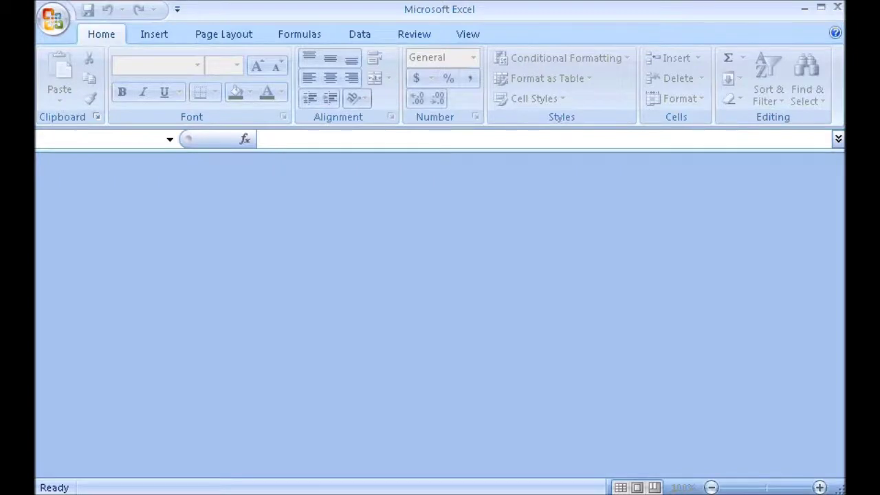
# Open FPNDataBase.xlsx and export its FPNWIND connection from the connection properties' Definition tab
pyautogui.click(182, 76)
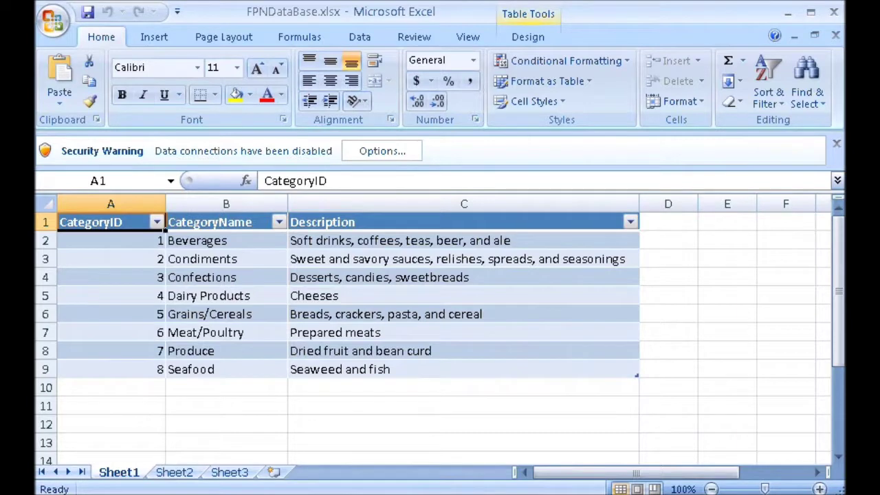
pyautogui.click(358, 39)
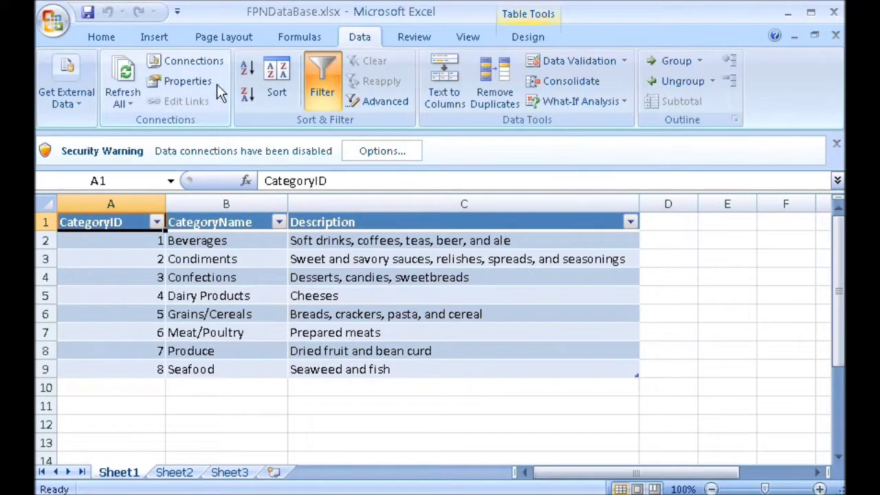
pyautogui.click(217, 62)
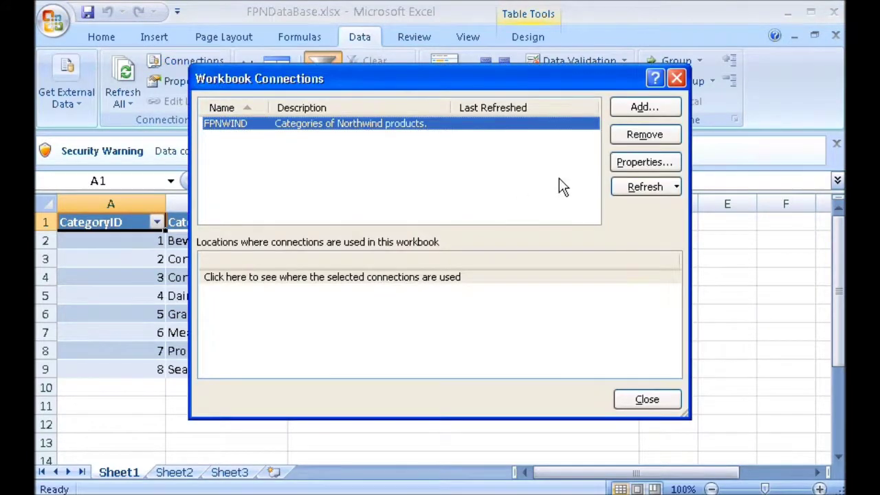
pyautogui.click(649, 165)
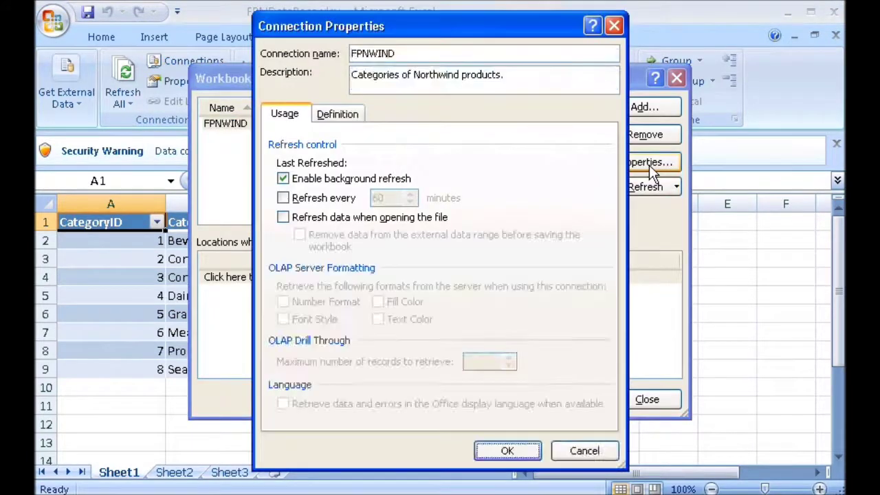
pyautogui.click(336, 114)
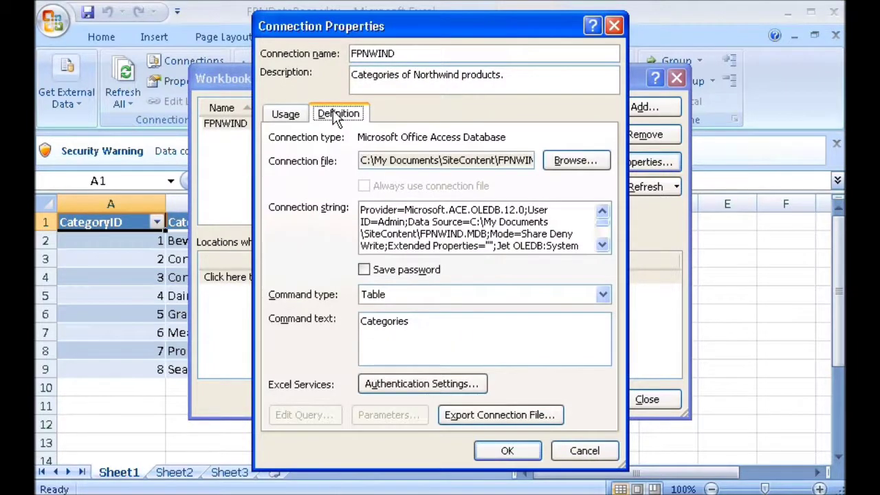
pyautogui.click(500, 417)
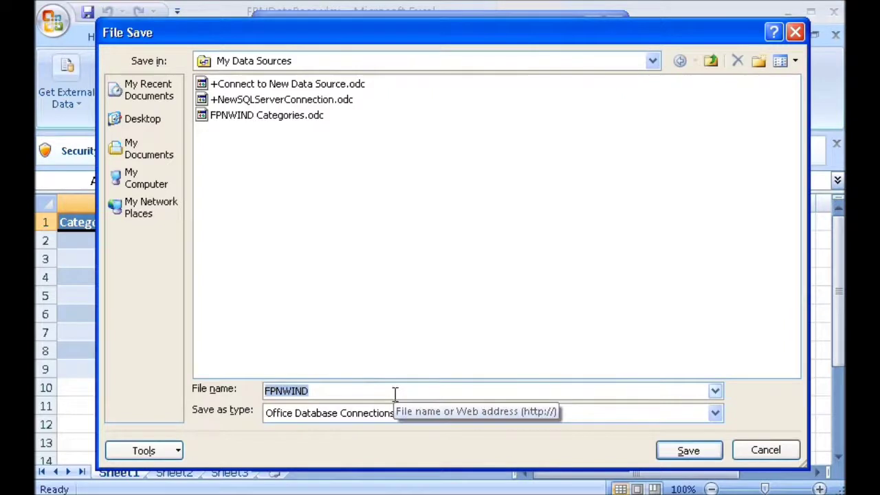
# Save FPNWIND.odc into Finance DCL with connection type SharePointLibrary and UDC purpose ReadWrite
pyautogui.write('http://contososite/finance/Finance%20DCL/FPNWIND.odc')
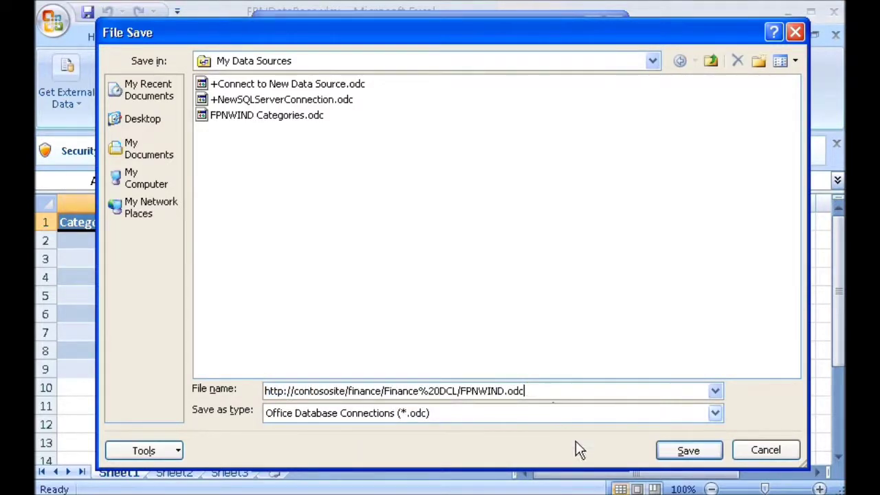
pyautogui.click(682, 451)
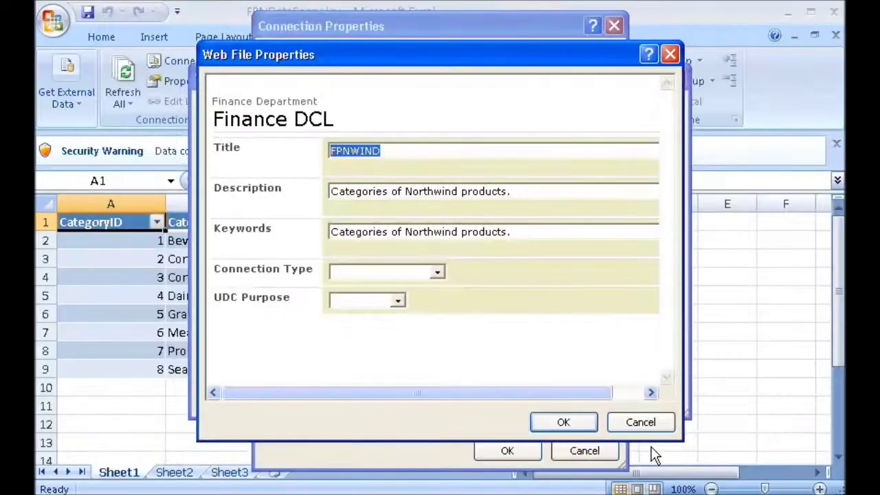
pyautogui.click(437, 273)
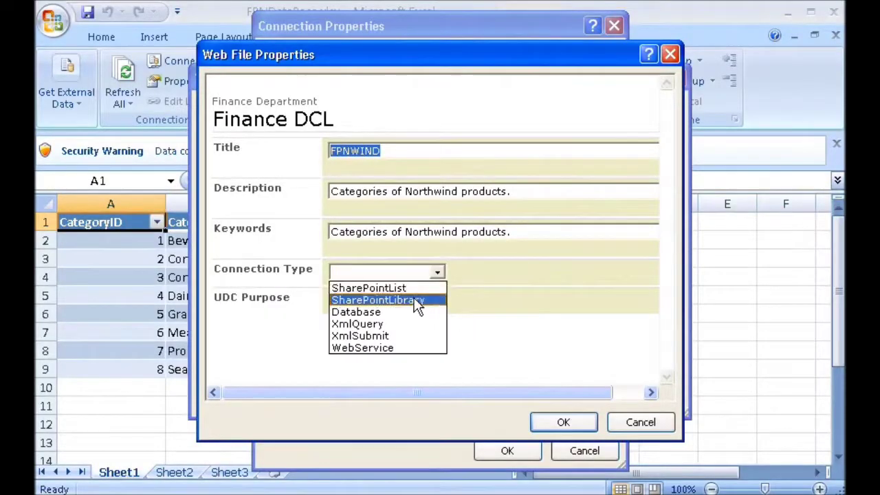
pyautogui.click(415, 301)
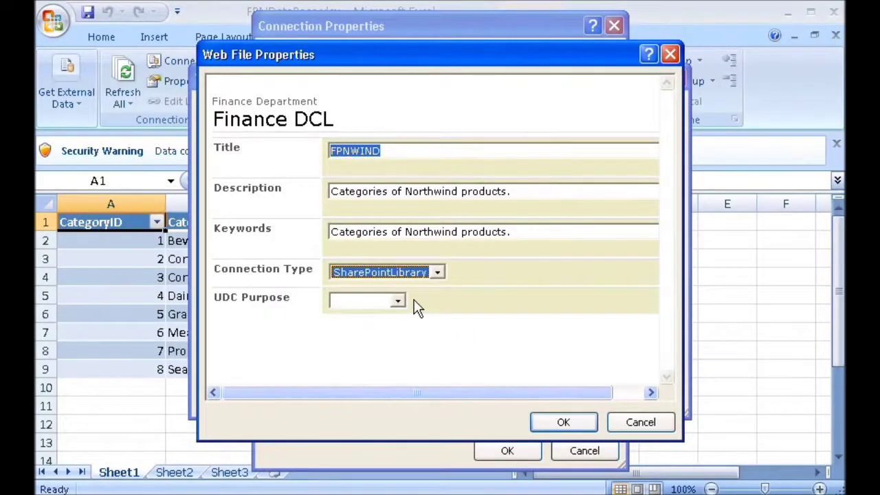
pyautogui.click(398, 301)
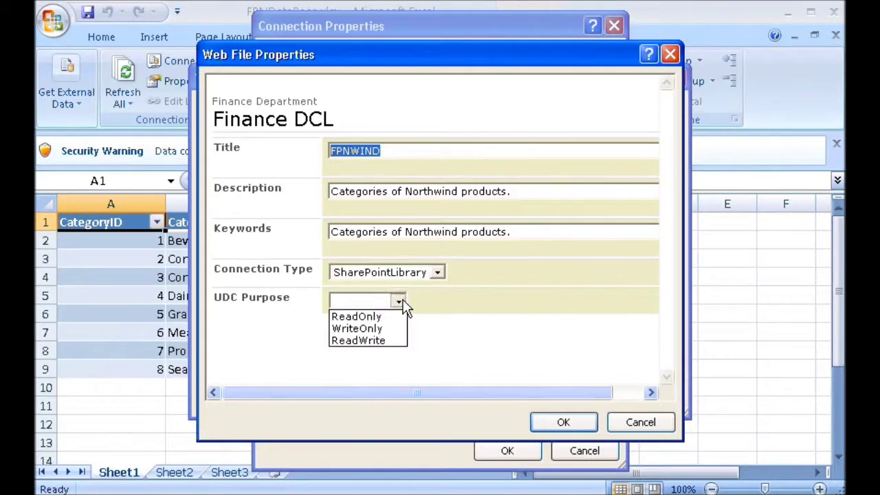
pyautogui.click(387, 341)
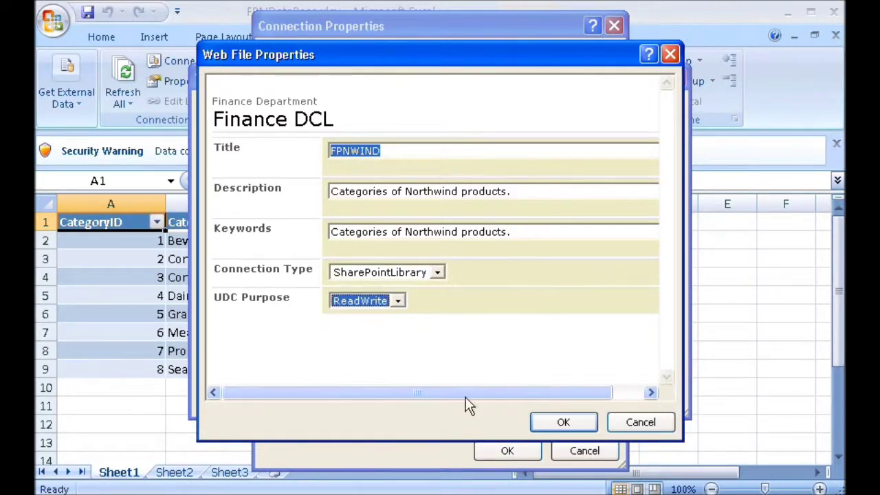
pyautogui.click(558, 422)
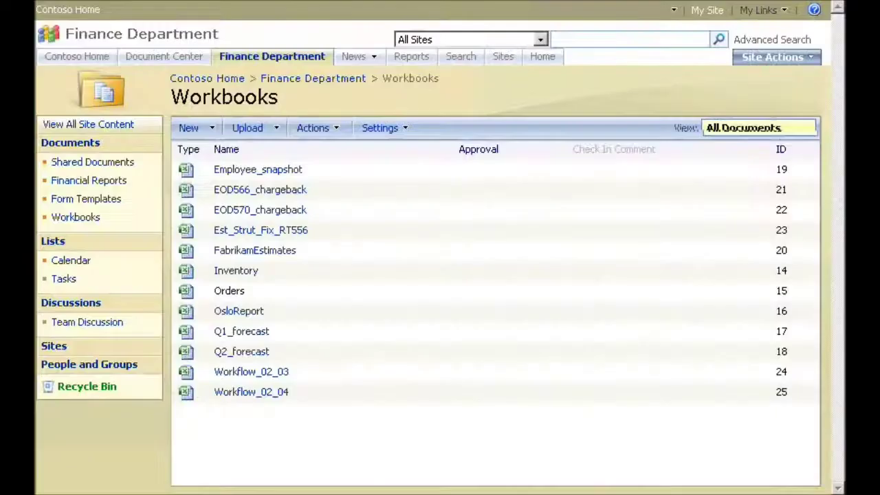
# Open Orders from the Workbooks library with Edit in Microsoft Office Excel
pyautogui.moveTo(324, 291)
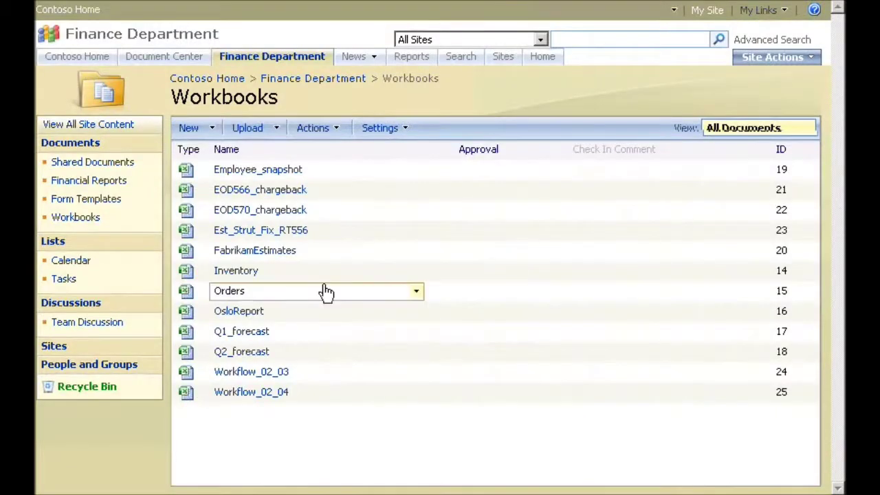
pyautogui.click(418, 292)
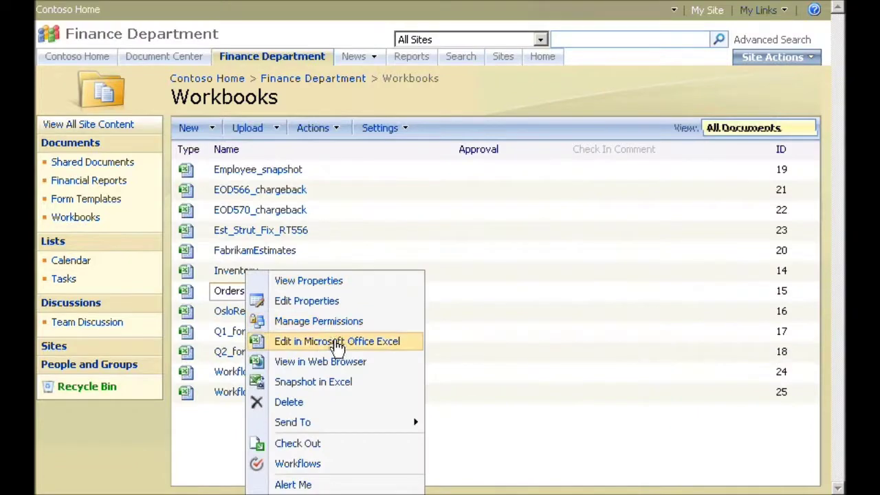
pyautogui.click(334, 344)
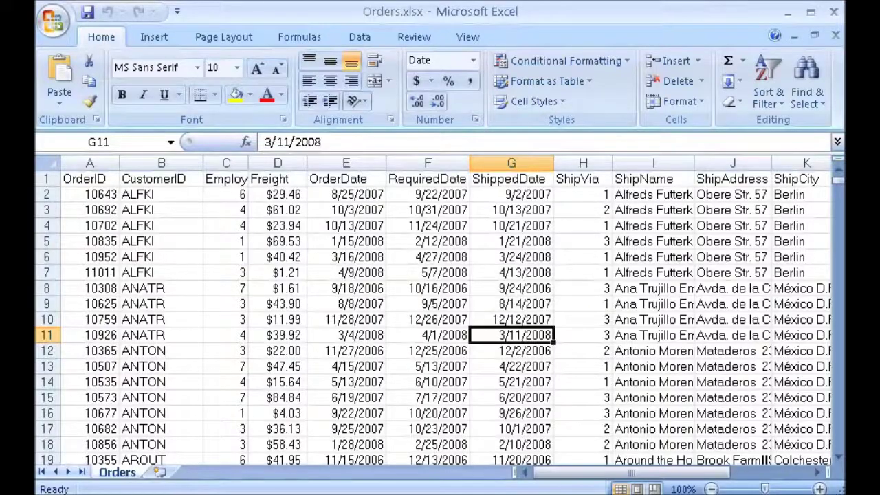
# Show Orders.xlsx's Existing Connections to confirm FPNWIND is listed as a network connection file
pyautogui.click(359, 38)
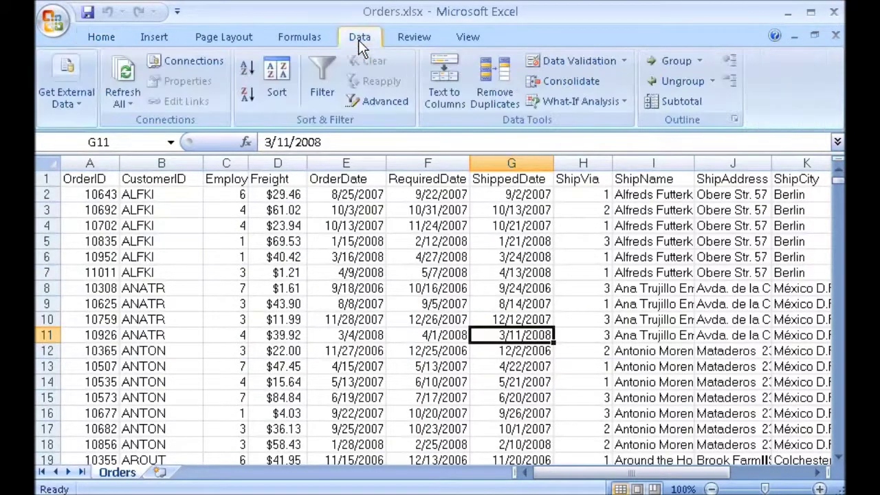
pyautogui.click(71, 73)
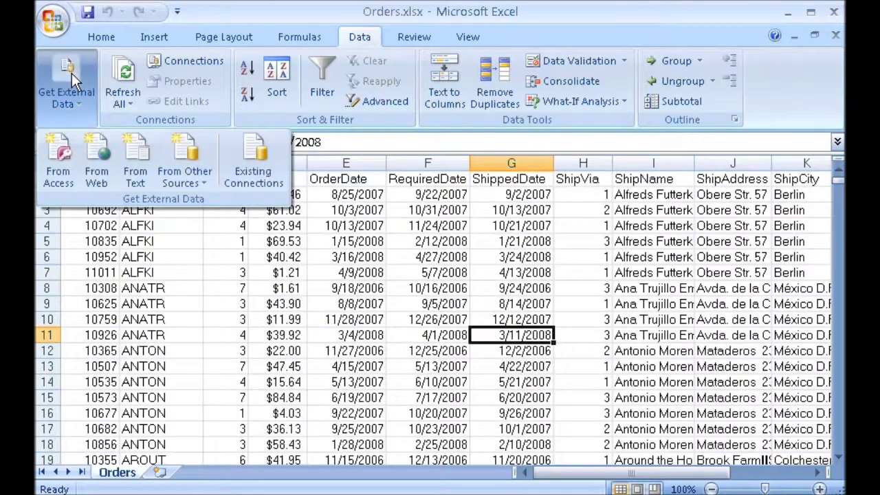
pyautogui.click(255, 160)
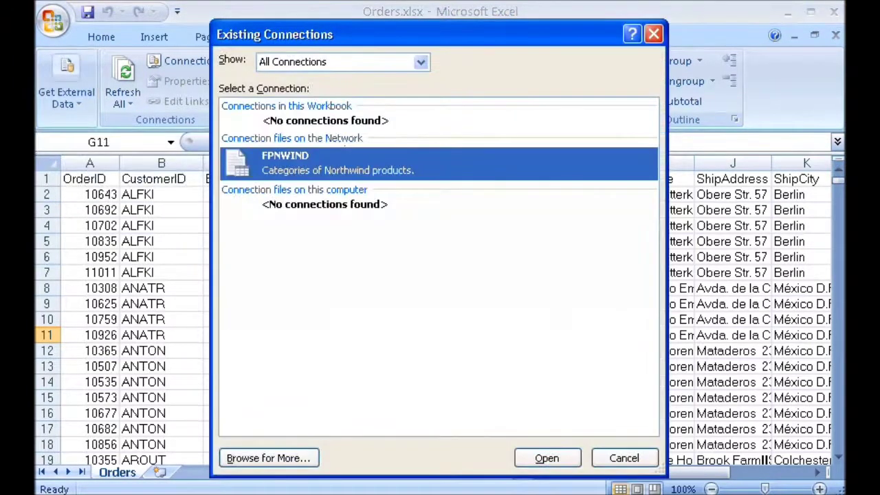